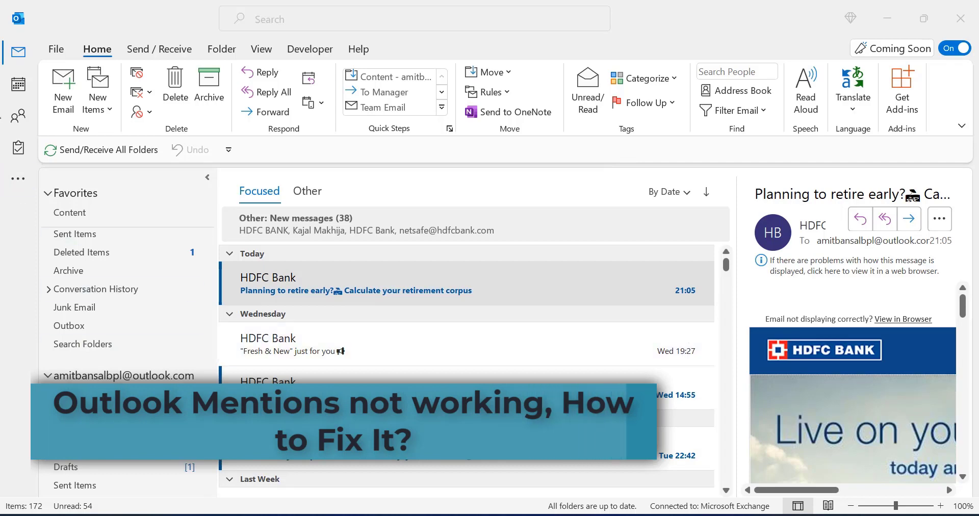
Start a new email and type @ at the beginning of its body
click(61, 97)
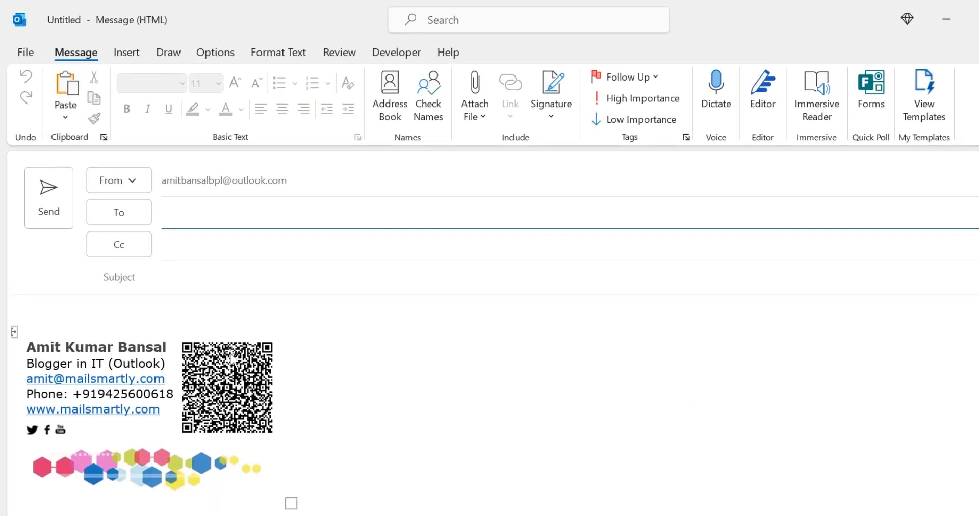
click(199, 306)
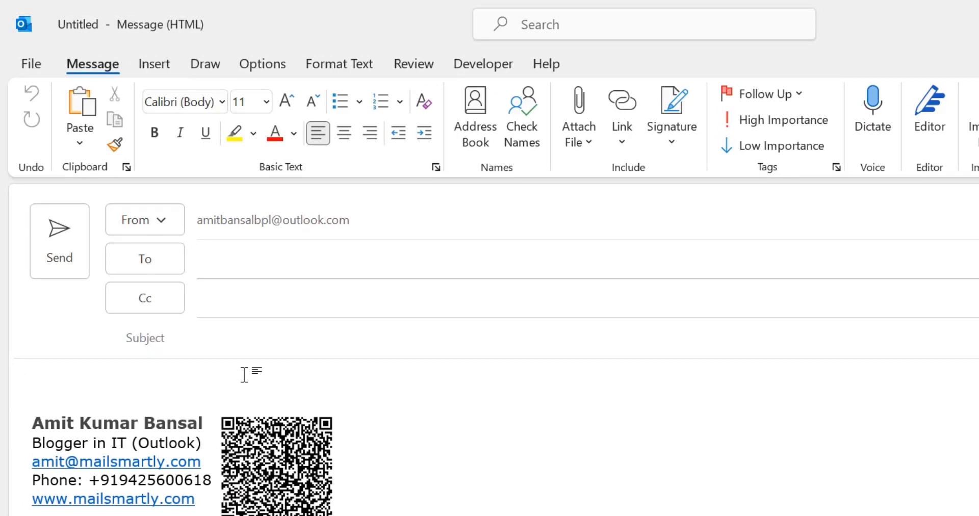
text(@)
In Mail options under Send messages, turn on 'Suggest names to mention when I use the @ symbol'
click(31, 64)
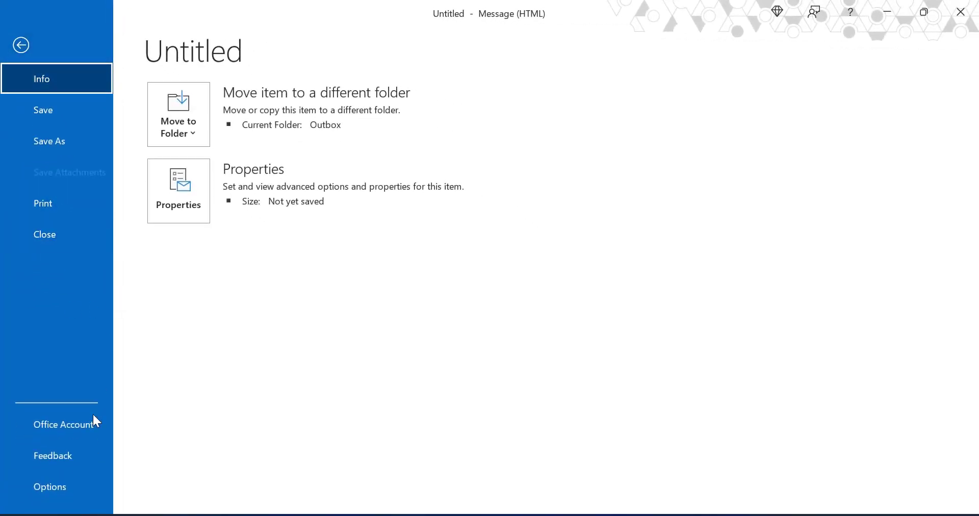
click(53, 489)
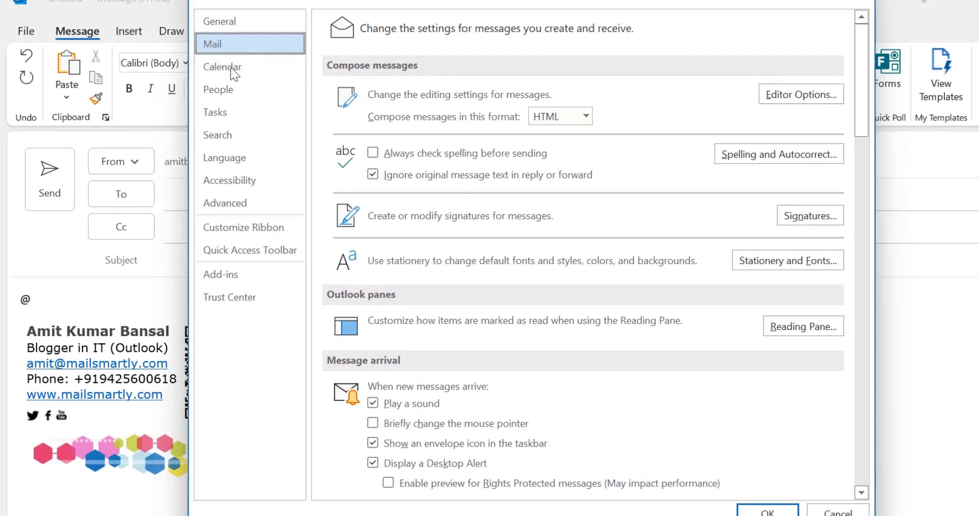
drag(581, 18, 447, 21)
scroll(577, 211, down, 1)
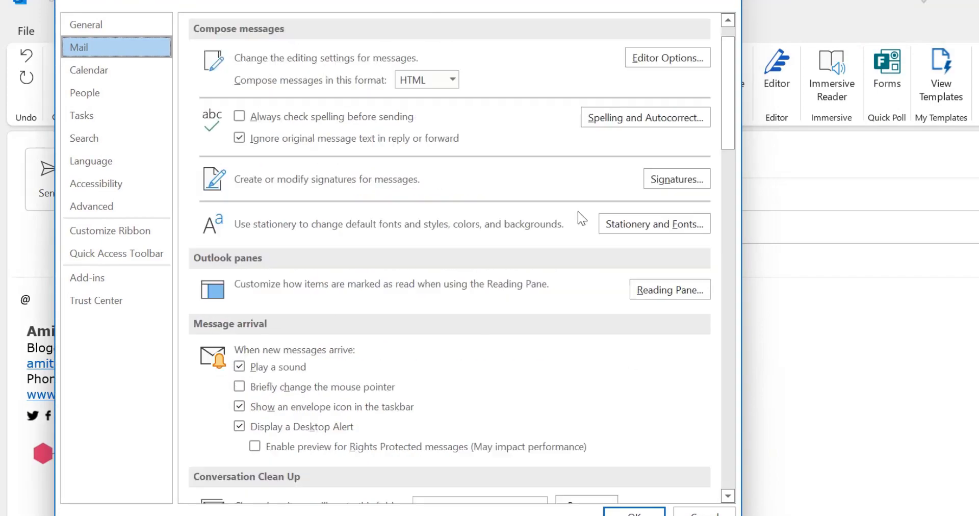
scroll(577, 211, down, 2)
scroll(577, 211, down, 3)
scroll(577, 215, down, 3)
scroll(577, 215, down, 3)
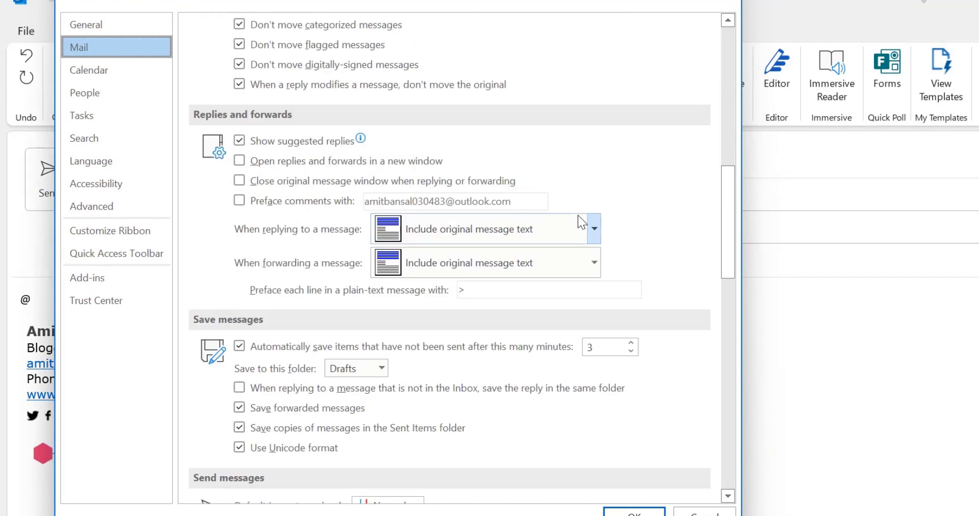
scroll(577, 215, down, 3)
scroll(577, 215, down, 2)
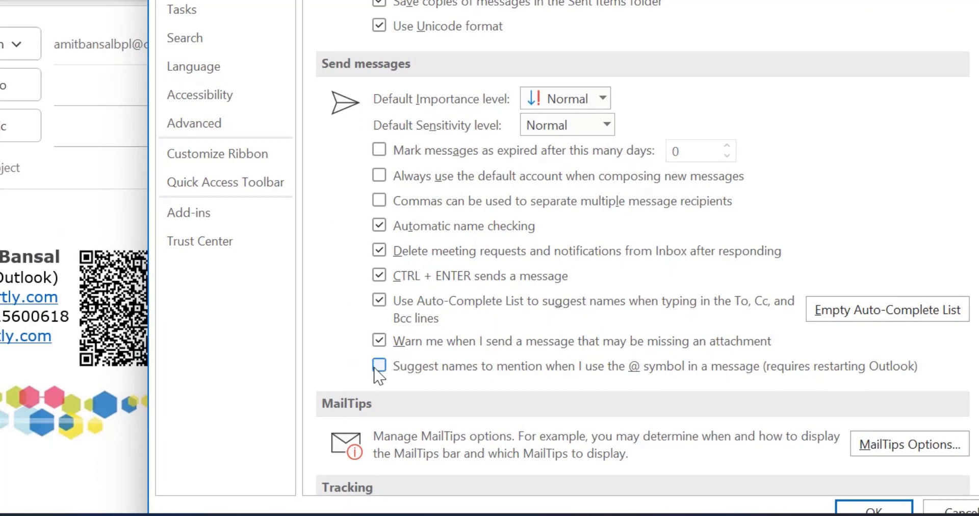
click(379, 366)
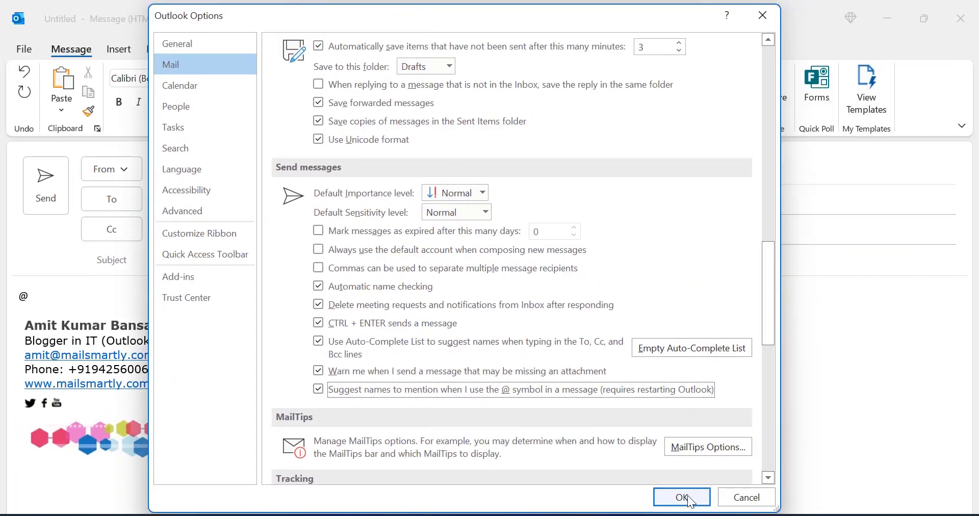
click(686, 496)
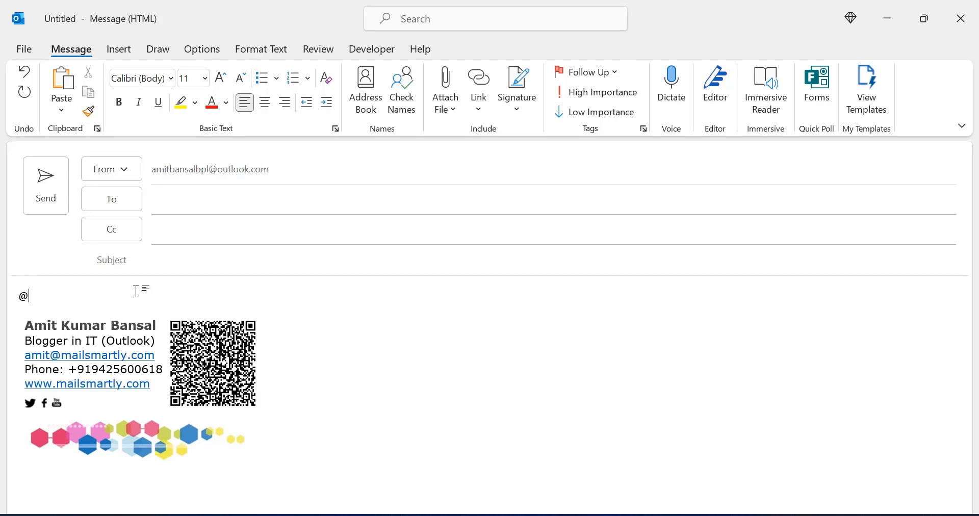
Reopen Outlook's Mail options and scroll to confirm the Send messages settings
click(23, 49)
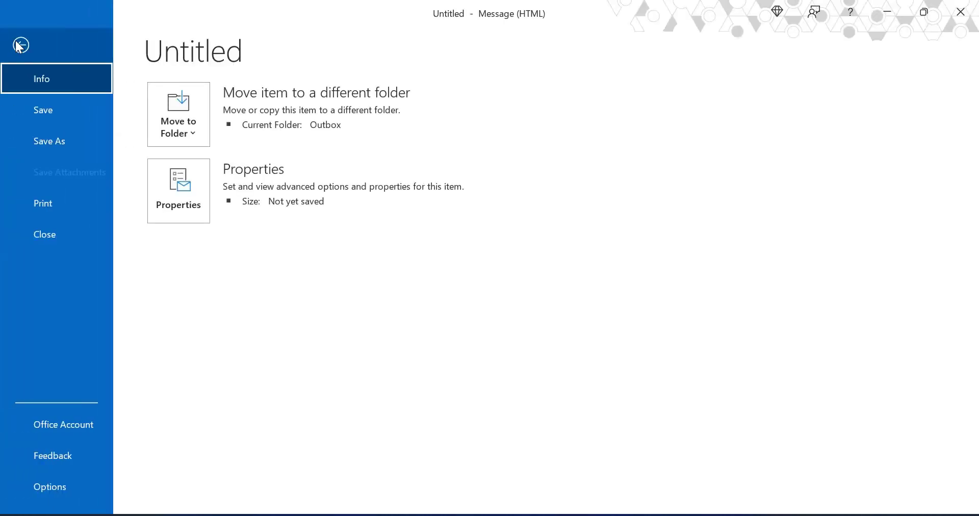
click(44, 487)
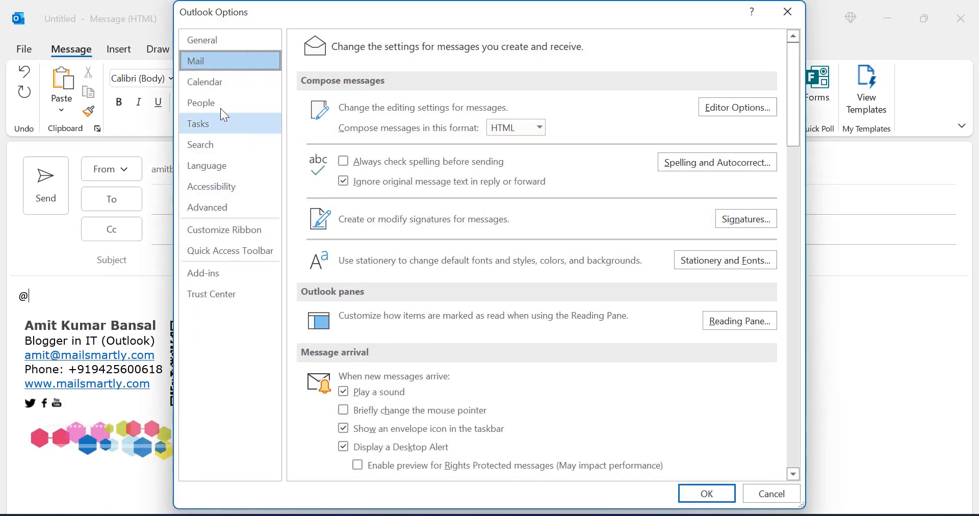
scroll(592, 309, down, 5)
scroll(592, 310, down, 3)
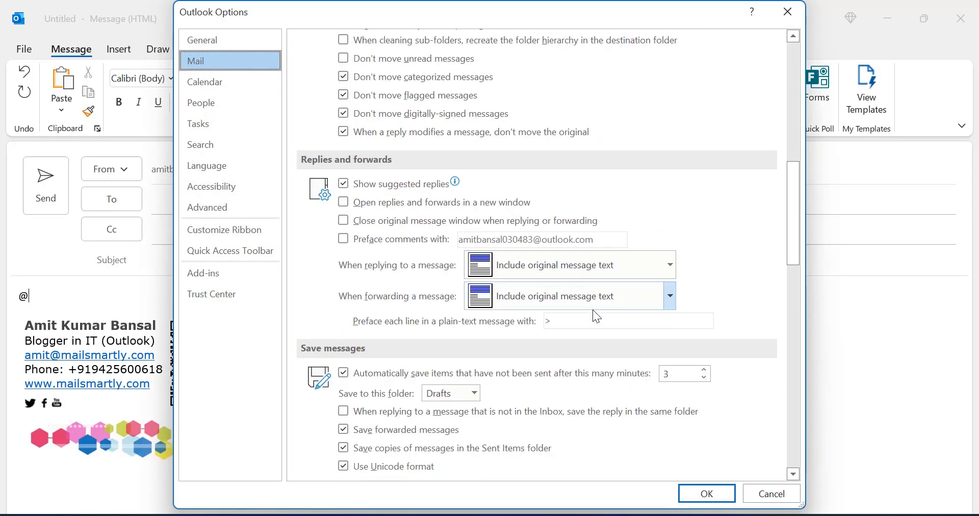
scroll(592, 310, down, 5)
scroll(593, 310, down, 5)
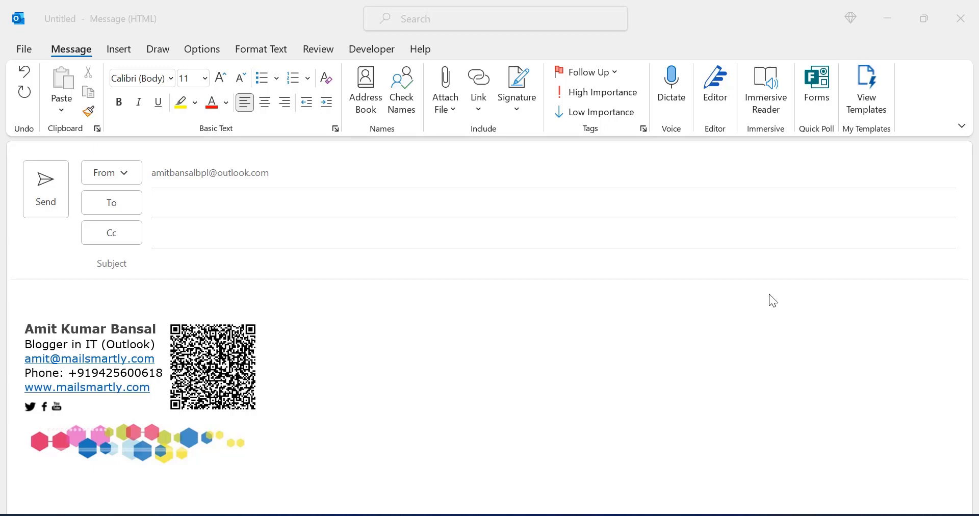
Type @ in the body and pick a contact from the suggestions to mention them
click(191, 295)
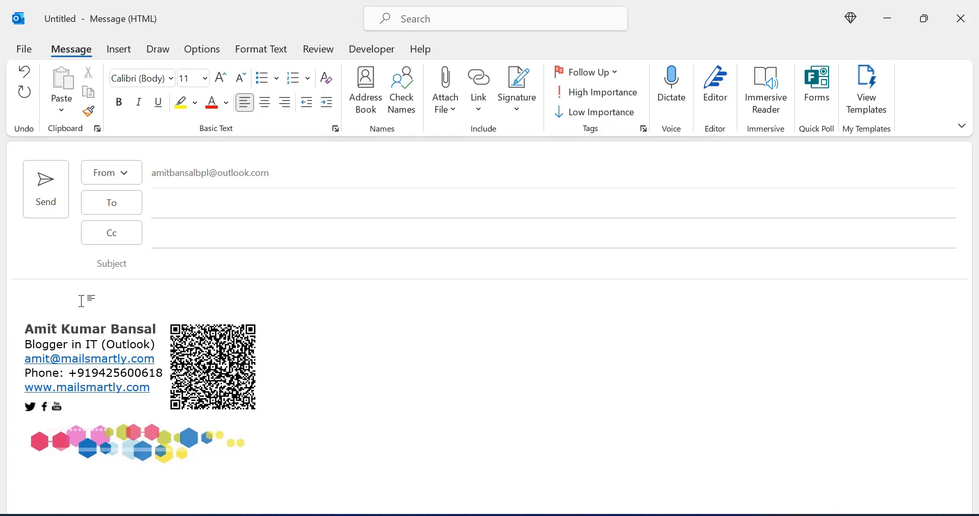
text(@)
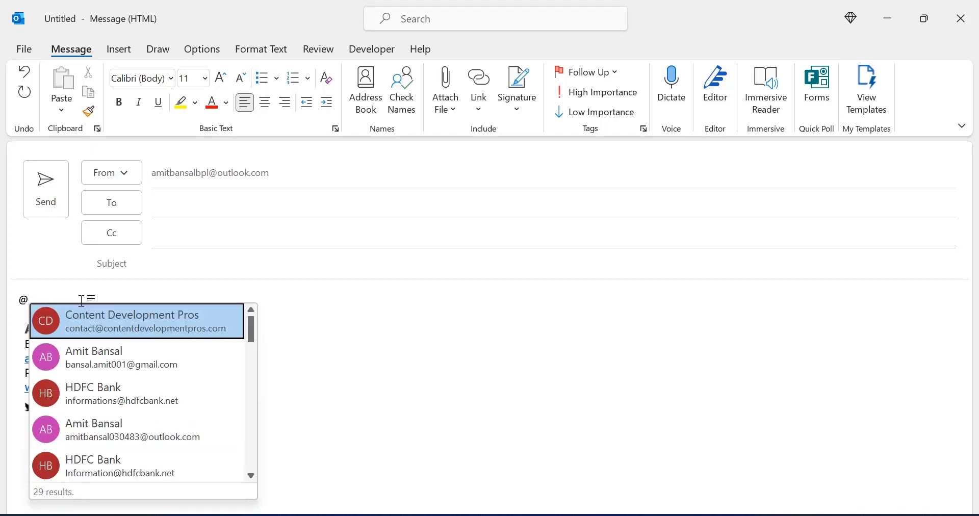
scroll(168, 354, down, 1)
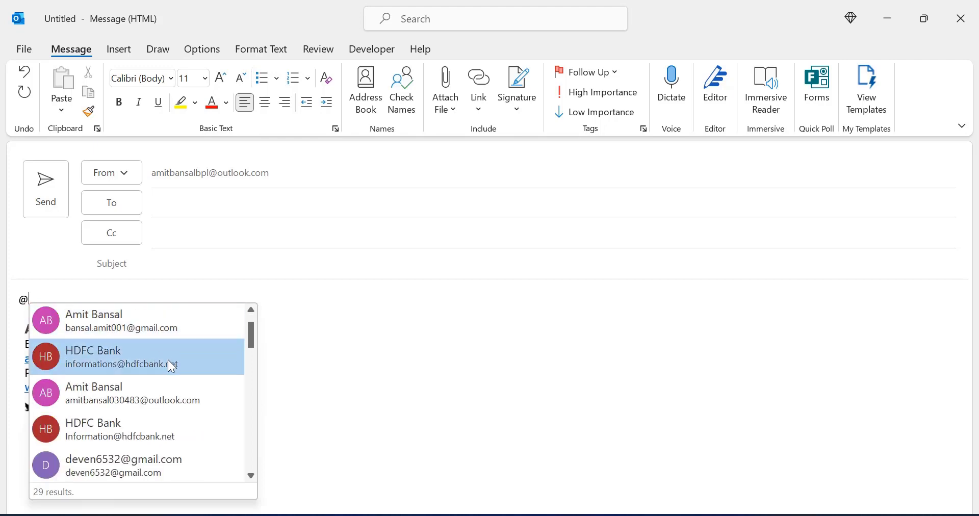
scroll(155, 374, down, 1)
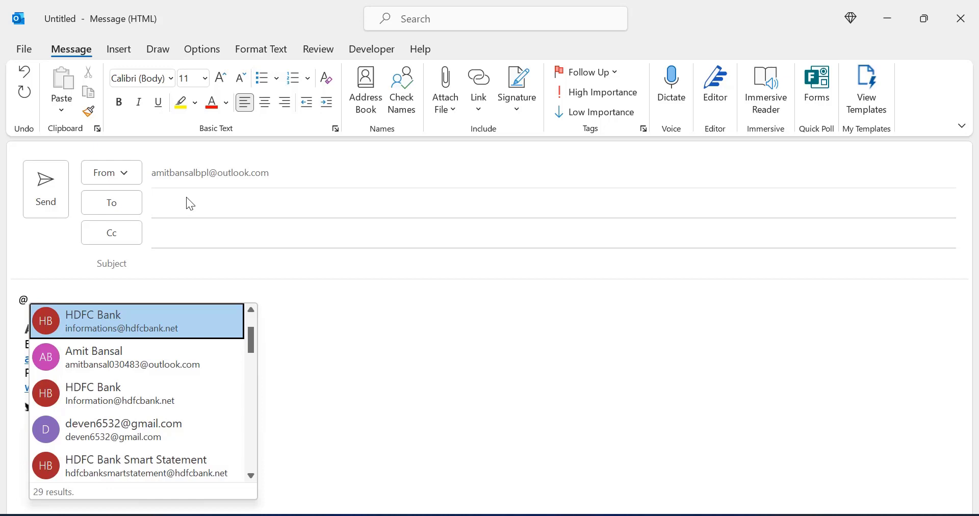
click(122, 363)
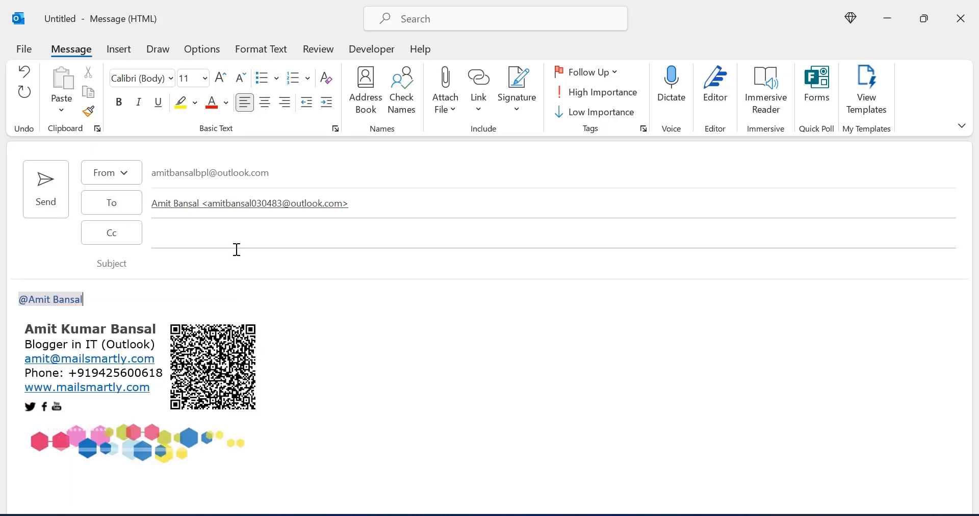